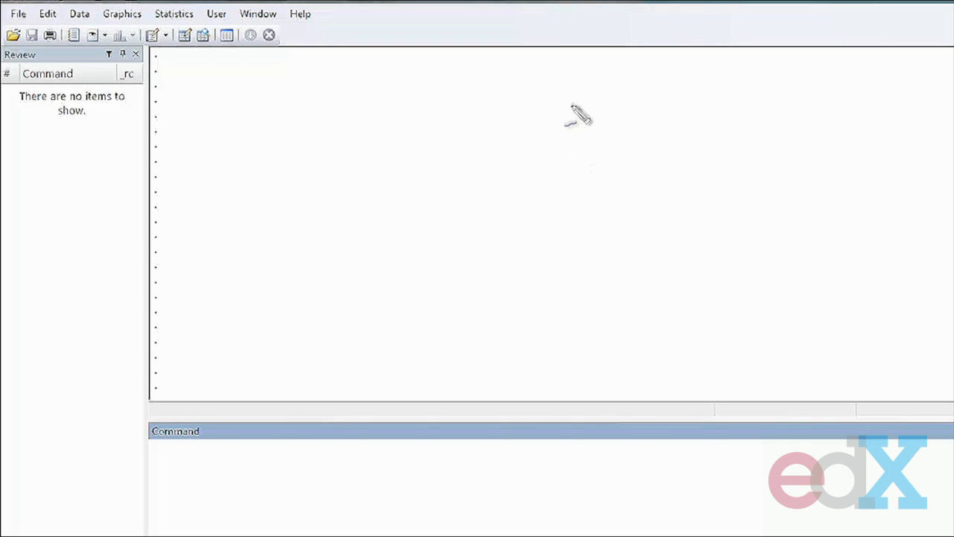
Handwrite the expressions P(Y=5) and P(Y≥5) in the results area with the annotation pen.
{"action": "mouse_move", "coordinate": [576, 83]}
{"action": "left_mouse_down"}
{"action": "mouse_move", "coordinate": [579, 121]}
{"action": "mouse_move", "coordinate": [579, 109]}
{"action": "mouse_move", "coordinate": [612, 122]}
{"action": "left_mouse_up"}
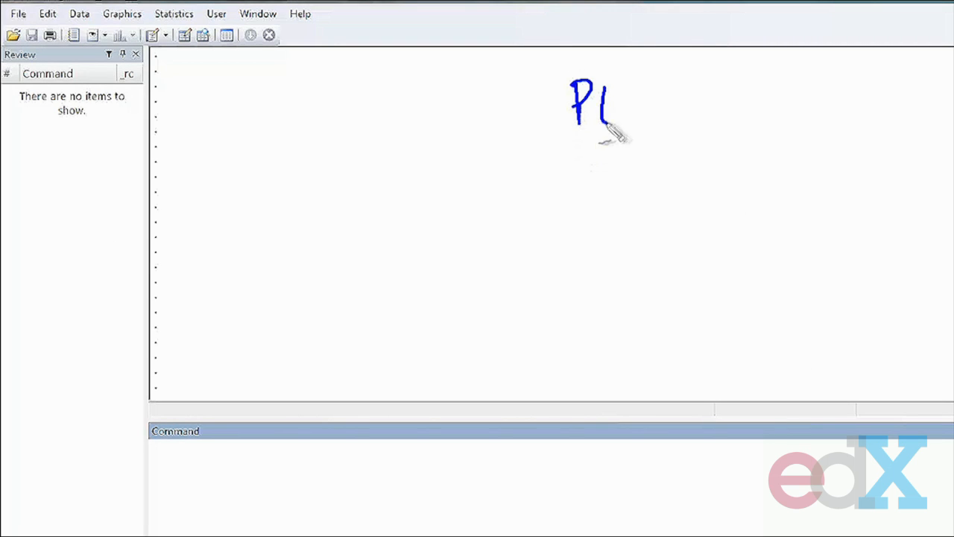
{"action": "mouse_move", "coordinate": [623, 88]}
{"action": "left_mouse_down"}
{"action": "mouse_move", "coordinate": [642, 134]}
{"action": "mouse_move", "coordinate": [690, 110]}
{"action": "mouse_move", "coordinate": [693, 122]}
{"action": "mouse_move", "coordinate": [746, 99]}
{"action": "mouse_move", "coordinate": [735, 143]}
{"action": "left_mouse_up"}
{"action": "left_click", "coordinate": [659, 119]}
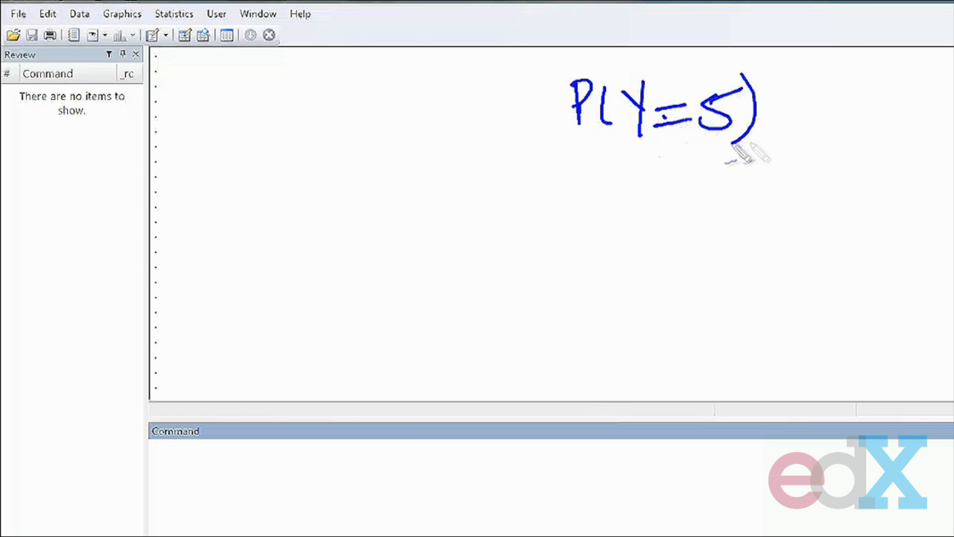
{"action": "mouse_move", "coordinate": [571, 171]}
{"action": "left_mouse_down"}
{"action": "mouse_move", "coordinate": [577, 216]}
{"action": "mouse_move", "coordinate": [577, 197]}
{"action": "left_mouse_up"}
{"action": "mouse_move", "coordinate": [616, 173]}
{"action": "left_mouse_down"}
{"action": "mouse_move", "coordinate": [610, 224]}
{"action": "mouse_move", "coordinate": [635, 197]}
{"action": "mouse_move", "coordinate": [646, 239]}
{"action": "mouse_move", "coordinate": [646, 208]}
{"action": "left_mouse_up"}
{"action": "mouse_move", "coordinate": [671, 185]}
{"action": "left_mouse_down"}
{"action": "mouse_move", "coordinate": [684, 192]}
{"action": "mouse_move", "coordinate": [675, 218]}
{"action": "mouse_move", "coordinate": [712, 217]}
{"action": "left_mouse_up"}
{"action": "mouse_move", "coordinate": [741, 183]}
{"action": "left_mouse_down"}
{"action": "mouse_move", "coordinate": [733, 222]}
{"action": "mouse_move", "coordinate": [762, 179]}
{"action": "mouse_move", "coordinate": [771, 243]}
{"action": "left_mouse_up"}
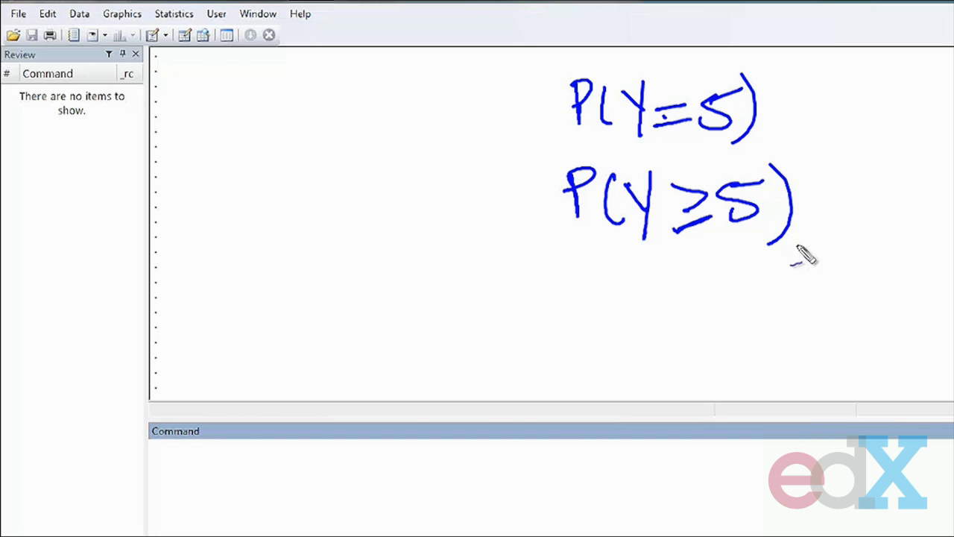
Handwrite another probability expression below P(Y≥5) with the pen, and clear all the ink.
{"action": "mouse_move", "coordinate": [571, 272]}
{"action": "left_mouse_down"}
{"action": "mouse_move", "coordinate": [572, 313]}
{"action": "mouse_move", "coordinate": [574, 292]}
{"action": "left_mouse_up"}
{"action": "mouse_move", "coordinate": [617, 265]}
{"action": "left_mouse_down"}
{"action": "mouse_move", "coordinate": [613, 309]}
{"action": "mouse_move", "coordinate": [646, 297]}
{"action": "left_mouse_up"}
{"action": "left_click_drag", "start_coordinate": [663, 265], "coordinate": [647, 320]}
{"action": "mouse_move", "coordinate": [706, 273]}
{"action": "left_mouse_down"}
{"action": "mouse_move", "coordinate": [684, 302]}
{"action": "mouse_move", "coordinate": [718, 304]}
{"action": "left_mouse_up"}
{"action": "mouse_move", "coordinate": [743, 273]}
{"action": "left_mouse_down"}
{"action": "mouse_move", "coordinate": [735, 297]}
{"action": "mouse_move", "coordinate": [748, 295]}
{"action": "left_mouse_up"}
{"action": "left_click_drag", "start_coordinate": [744, 270], "coordinate": [745, 320]}
{"action": "mouse_move", "coordinate": [776, 167]}
{"action": "left_mouse_down"}
{"action": "mouse_move", "coordinate": [634, 181]}
{"action": "mouse_move", "coordinate": [826, 206]}
{"action": "mouse_move", "coordinate": [782, 166]}
{"action": "left_mouse_up"}
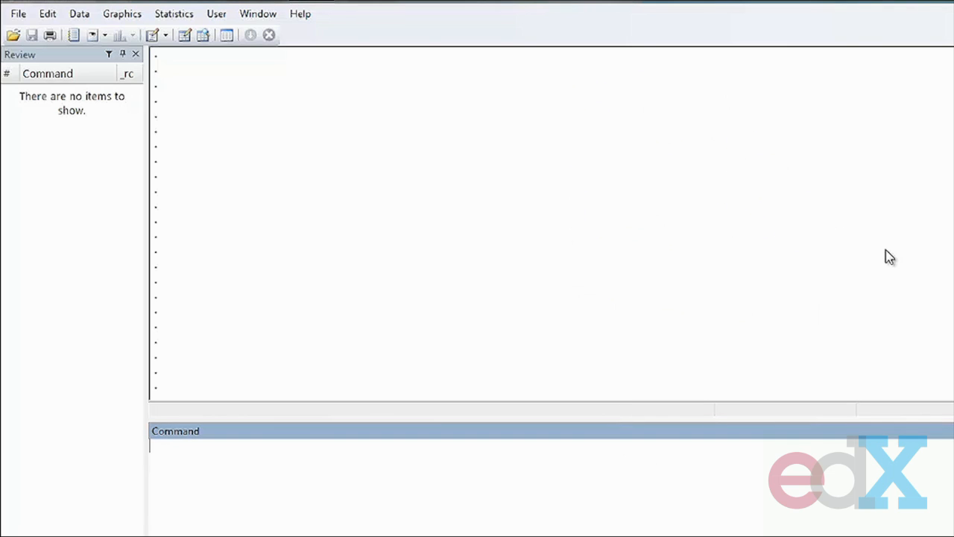
Display the Poisson probability of exactly 5 events for mean 1.781 by running di poissonp(1.781, 5).
{"action": "type", "text": "d"}
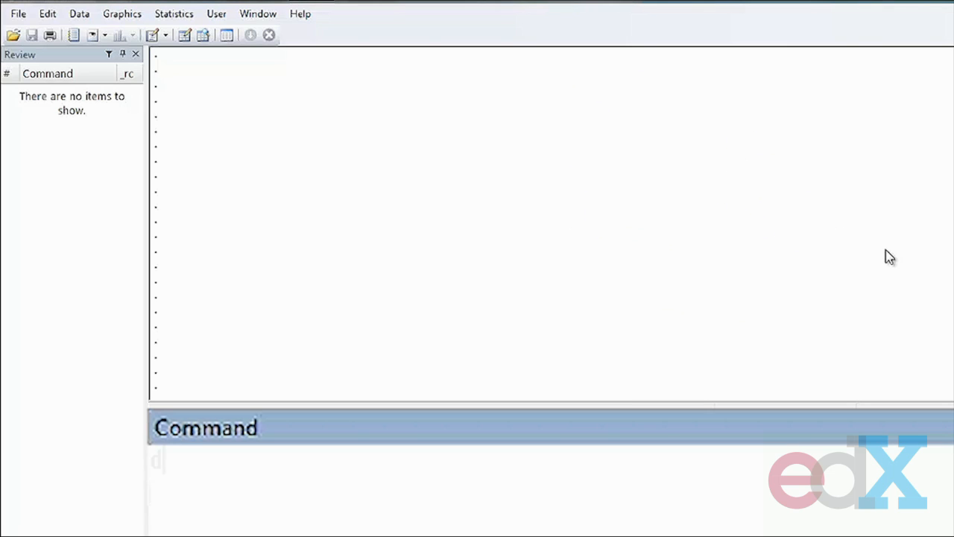
{"action": "type", "text": "i poissonp("}
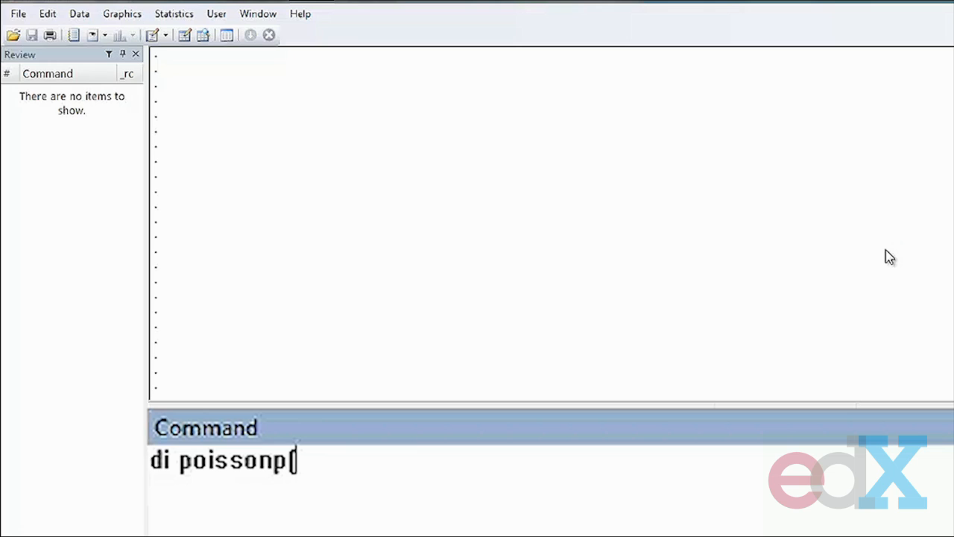
{"action": "type", "text": "1.781, 5)"}
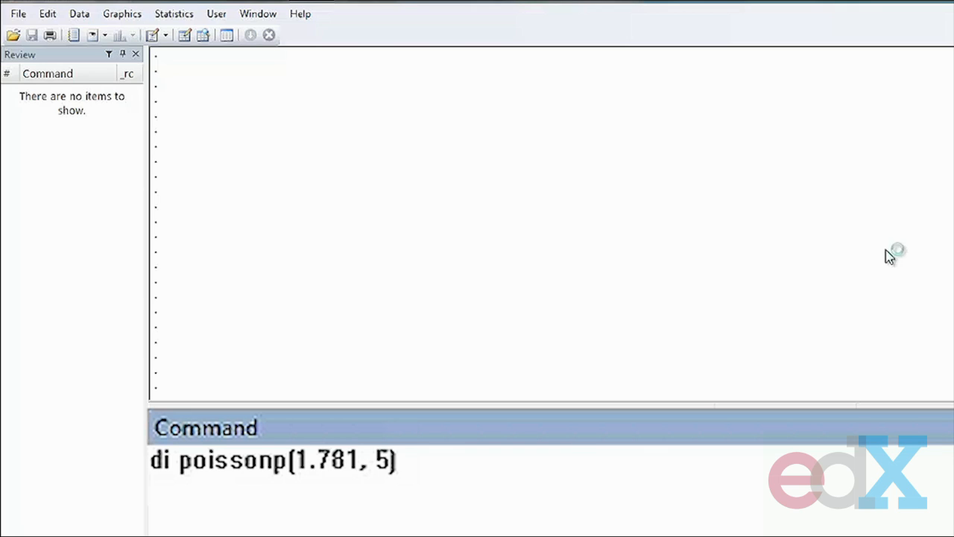
{"action": "key", "text": "Return"}
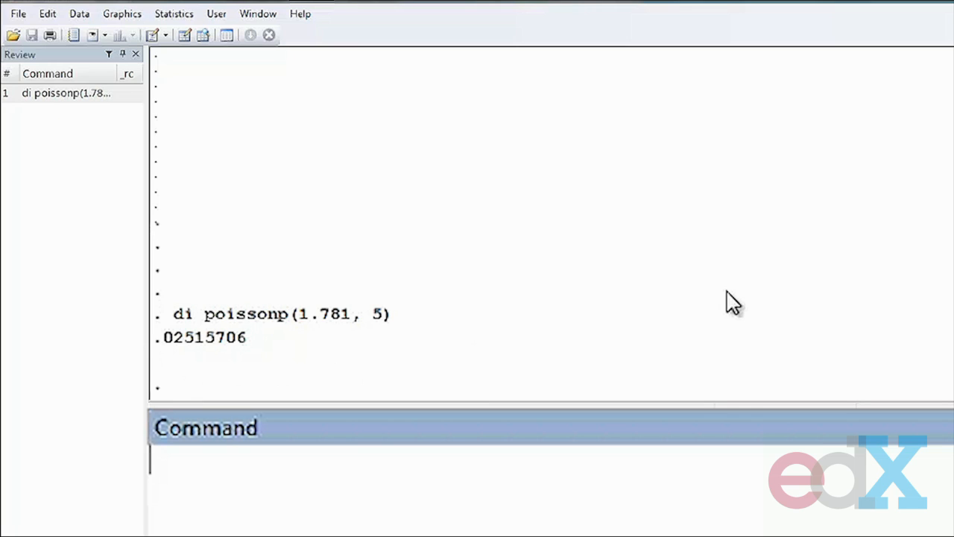
Underline the poissonp result and handwrite 0.025 in the results area with the pen, clearing the ink at the end.
{"action": "left_click_drag", "start_coordinate": [715, 322], "coordinate": [734, 317]}
{"action": "mouse_move", "coordinate": [137, 373]}
{"action": "left_mouse_down"}
{"action": "mouse_move", "coordinate": [255, 359]}
{"action": "mouse_move", "coordinate": [289, 345]}
{"action": "left_mouse_up"}
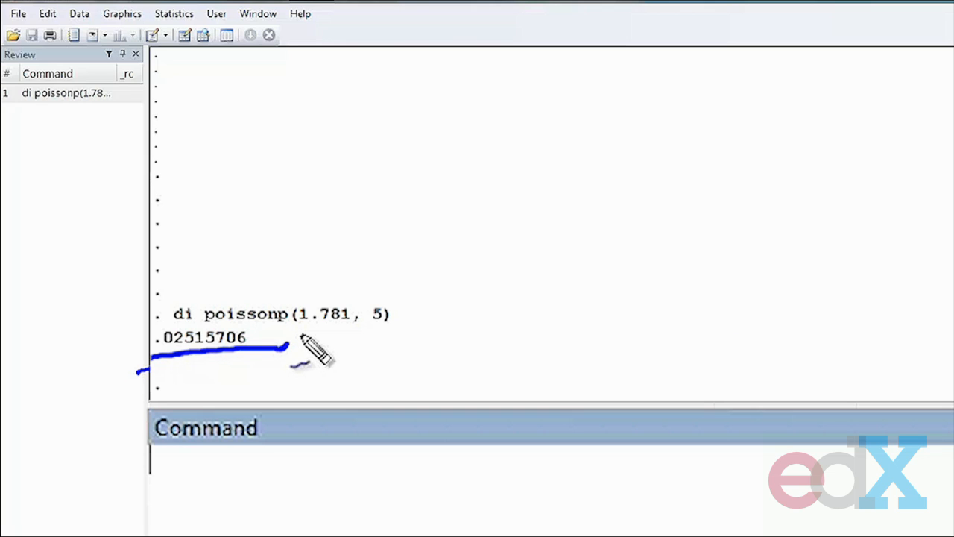
{"action": "left_click_drag", "start_coordinate": [607, 260], "coordinate": [619, 262]}
{"action": "left_click", "coordinate": [653, 268]}
{"action": "mouse_move", "coordinate": [697, 223]}
{"action": "left_mouse_down"}
{"action": "mouse_move", "coordinate": [684, 226]}
{"action": "mouse_move", "coordinate": [731, 213]}
{"action": "mouse_move", "coordinate": [789, 230]}
{"action": "mouse_move", "coordinate": [795, 243]}
{"action": "left_mouse_up"}
{"action": "left_click_drag", "start_coordinate": [807, 198], "coordinate": [859, 168]}
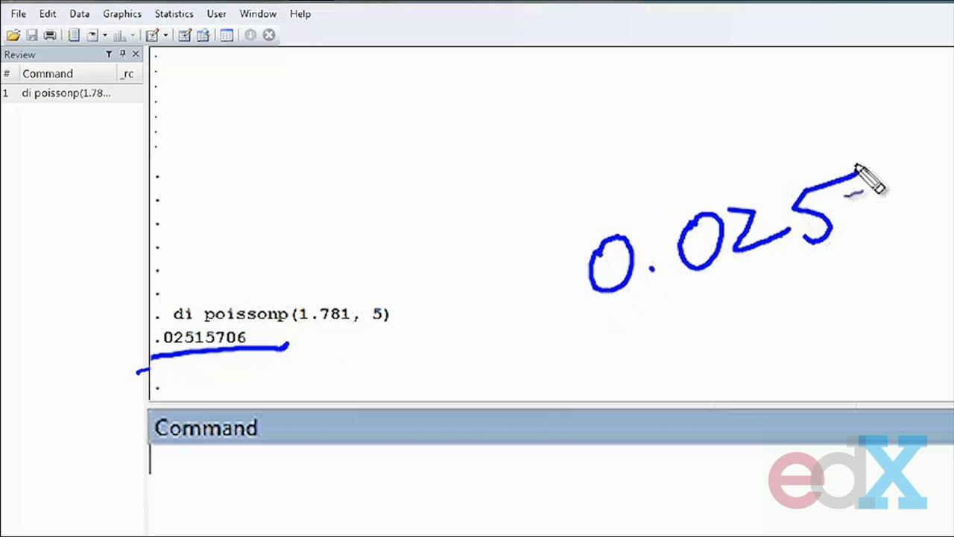
{"action": "key", "text": "Escape"}
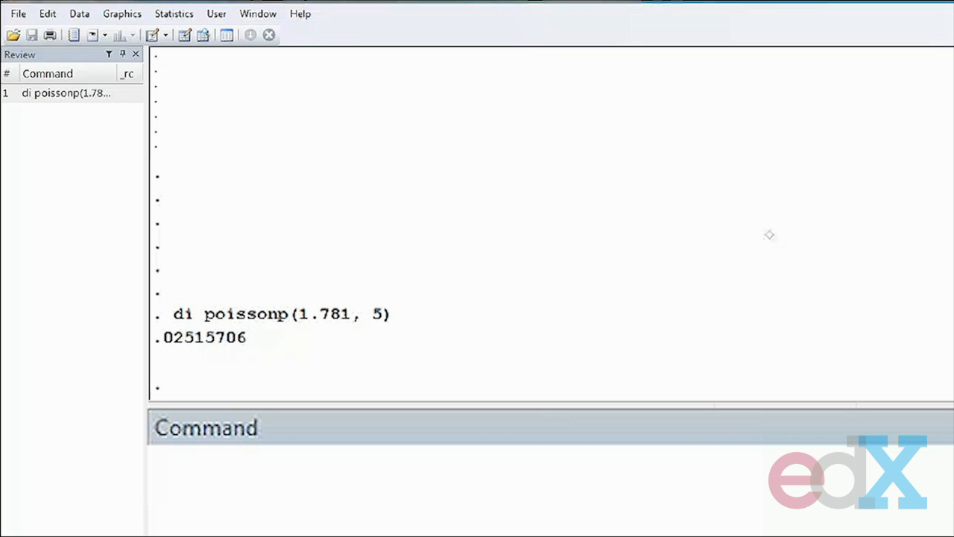
Display the probability of 5 or more events for mean 1.781 by running di poissontail(1.781, 5).
{"action": "left_click", "coordinate": [890, 486]}
{"action": "type", "text": "di"}
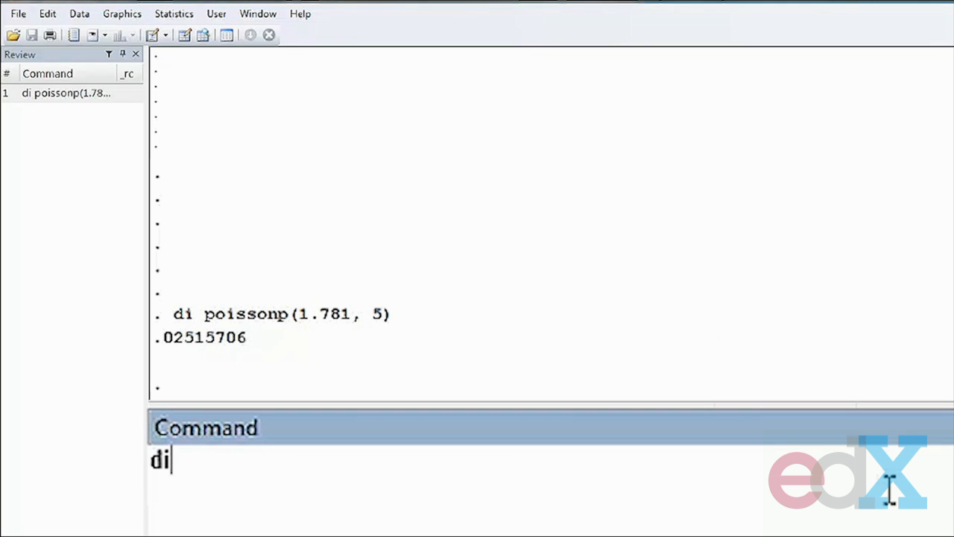
{"action": "type", "text": " poissontail(1.781, 5)"}
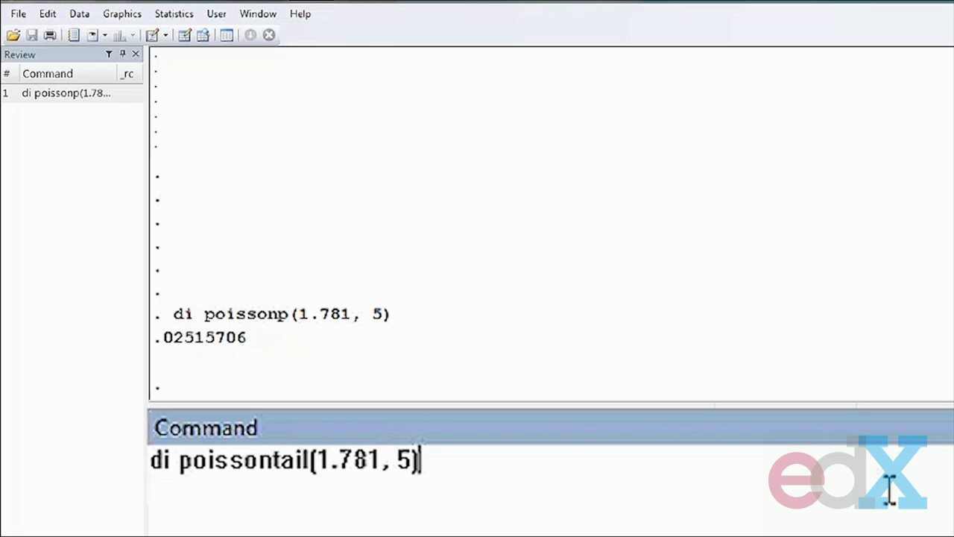
{"action": "left_click_drag", "start_coordinate": [316, 457], "coordinate": [431, 458]}
{"action": "left_click", "coordinate": [393, 457]}
{"action": "left_click", "coordinate": [426, 458]}
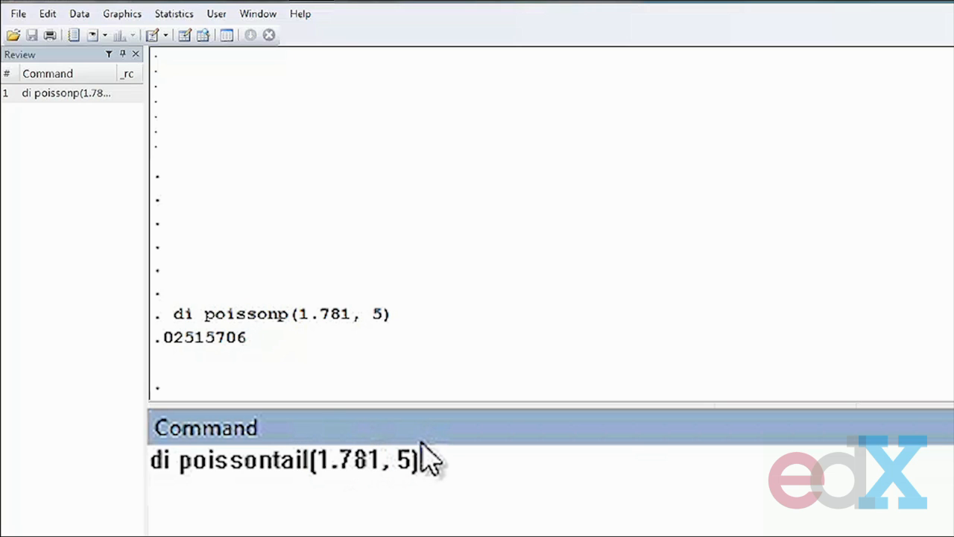
{"action": "key", "text": "Return"}
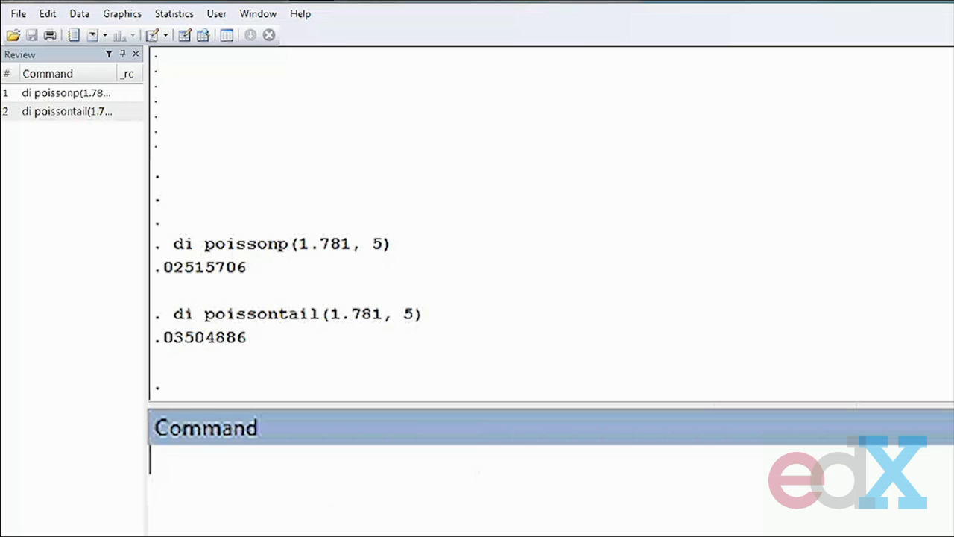
Compute the same upper-tail probability from the cumulative function by running di 1 - poisson(1.781, 4).
{"action": "type", "text": "di 1 - "}
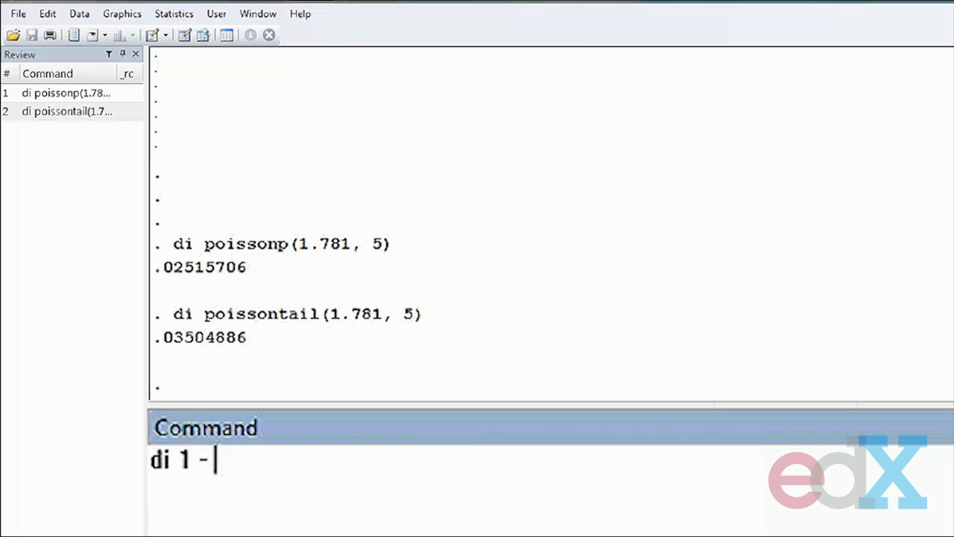
{"action": "type", "text": "po"}
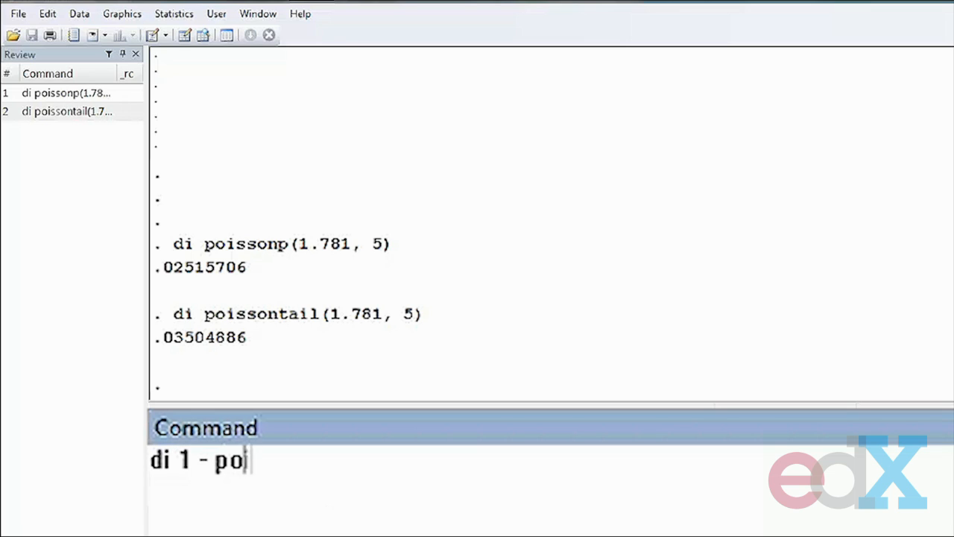
{"action": "type", "text": "isson(1.781, 4)"}
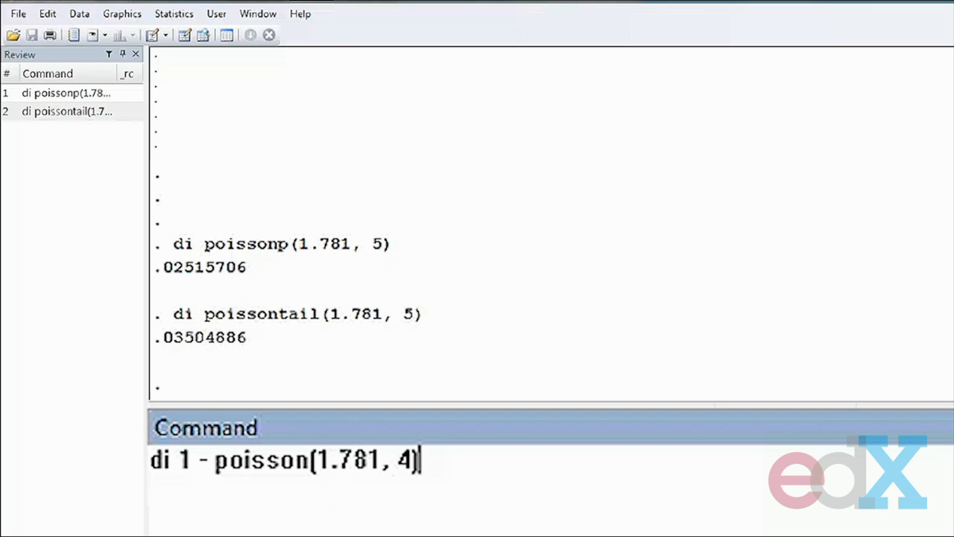
{"action": "key", "text": "Return"}
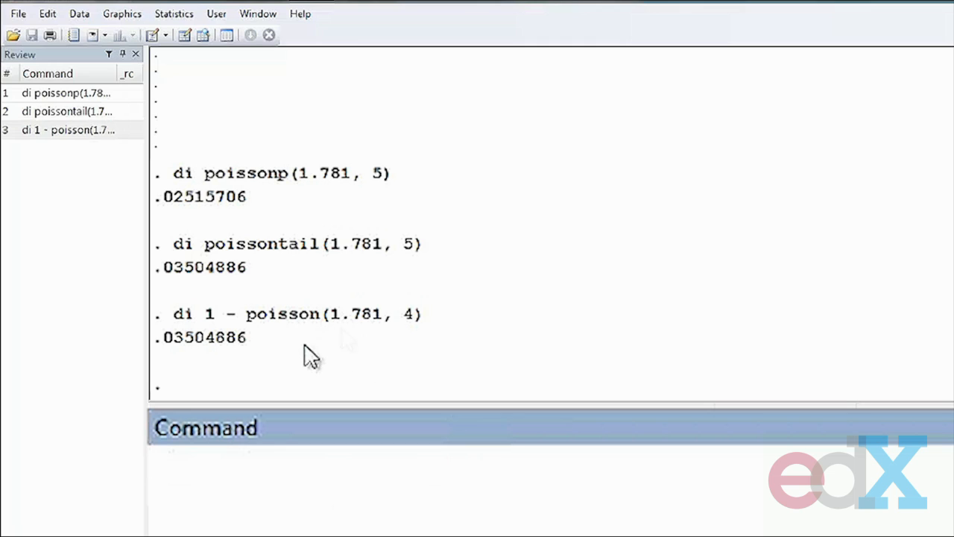
Compare the second arguments and the outputs of the poissontail and 1 - poisson commands by highlighting them.
{"action": "left_click_drag", "start_coordinate": [402, 313], "coordinate": [423, 314]}
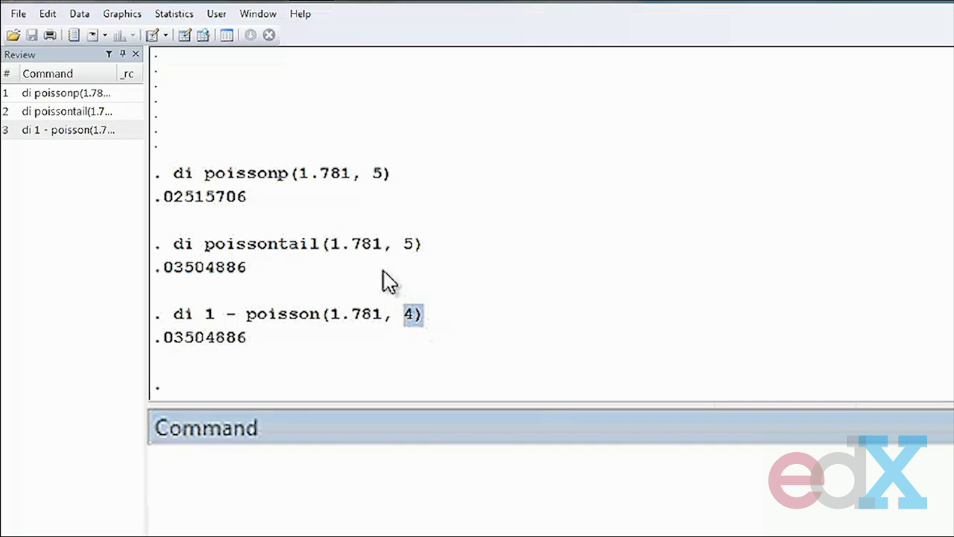
{"action": "left_click_drag", "start_coordinate": [413, 247], "coordinate": [441, 251]}
{"action": "left_click", "coordinate": [568, 306]}
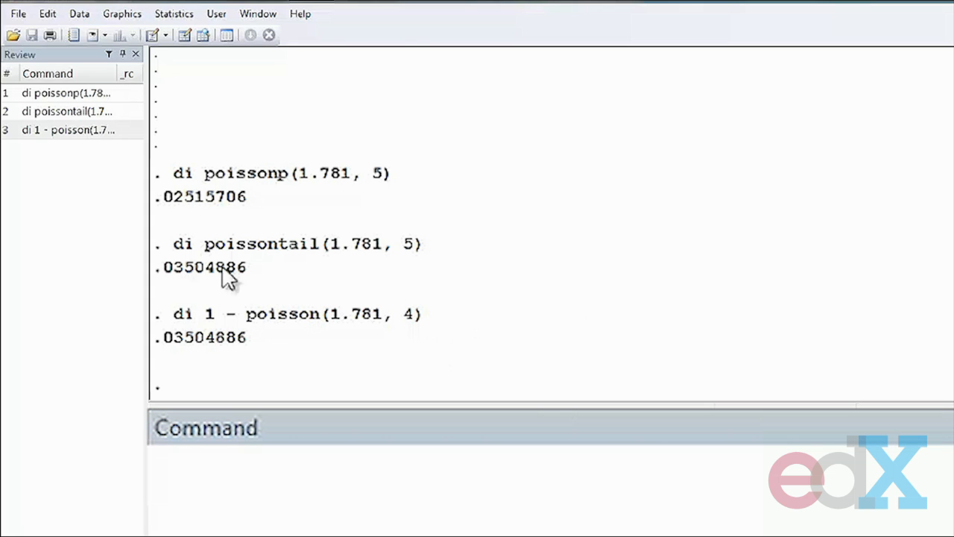
{"action": "left_click_drag", "start_coordinate": [157, 246], "coordinate": [320, 371]}
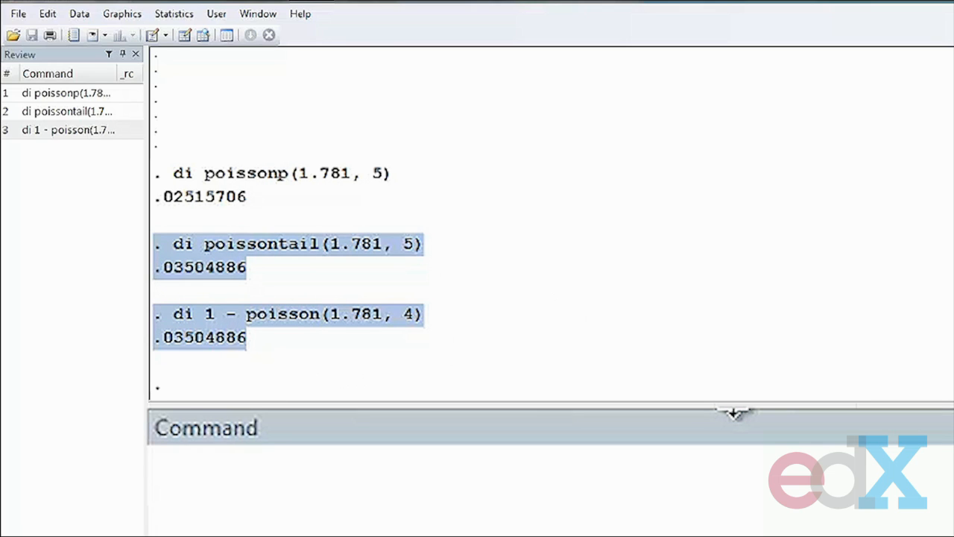
{"action": "left_click", "coordinate": [619, 331]}
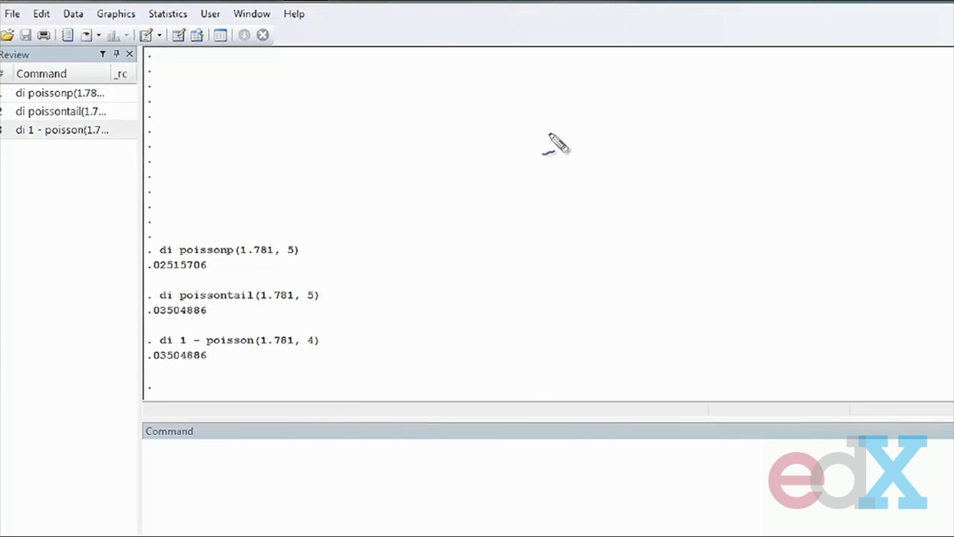
Handwrite the line CT1 P(Y=0) = .14 in the upper part of the results area with the pen.
{"action": "mouse_move", "coordinate": [478, 81]}
{"action": "left_mouse_down"}
{"action": "mouse_move", "coordinate": [489, 109]}
{"action": "mouse_move", "coordinate": [545, 90]}
{"action": "mouse_move", "coordinate": [631, 115]}
{"action": "mouse_move", "coordinate": [617, 80]}
{"action": "mouse_move", "coordinate": [666, 113]}
{"action": "mouse_move", "coordinate": [687, 78]}
{"action": "mouse_move", "coordinate": [717, 97]}
{"action": "mouse_move", "coordinate": [712, 88]}
{"action": "mouse_move", "coordinate": [697, 97]}
{"action": "mouse_move", "coordinate": [712, 103]}
{"action": "mouse_move", "coordinate": [737, 82]}
{"action": "mouse_move", "coordinate": [761, 114]}
{"action": "mouse_move", "coordinate": [829, 84]}
{"action": "left_mouse_up"}
{"action": "left_click_drag", "start_coordinate": [788, 92], "coordinate": [826, 91]}
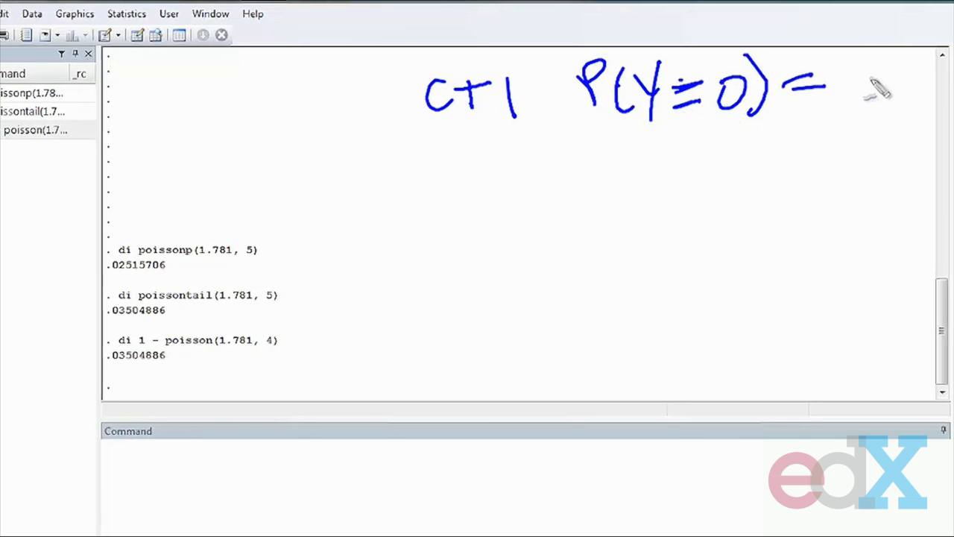
{"action": "mouse_move", "coordinate": [851, 65]}
{"action": "left_mouse_down"}
{"action": "mouse_move", "coordinate": [846, 114]}
{"action": "mouse_move", "coordinate": [828, 117]}
{"action": "left_mouse_up"}
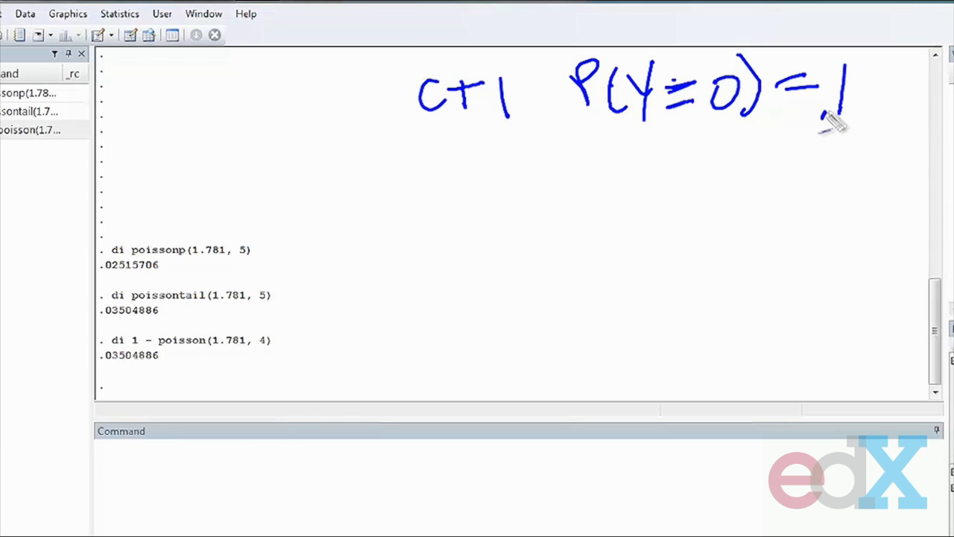
{"action": "left_click_drag", "start_coordinate": [867, 73], "coordinate": [885, 94]}
{"action": "left_click_drag", "start_coordinate": [880, 58], "coordinate": [875, 120]}
Handwrite CT2 P(Y₂≥5) below the CT1 line and add the subscript 1 to the Y in the CT1 line.
{"action": "mouse_move", "coordinate": [446, 169]}
{"action": "left_mouse_down"}
{"action": "mouse_move", "coordinate": [445, 201]}
{"action": "mouse_move", "coordinate": [475, 165]}
{"action": "left_mouse_up"}
{"action": "left_click_drag", "start_coordinate": [457, 166], "coordinate": [455, 203]}
{"action": "mouse_move", "coordinate": [490, 173]}
{"action": "left_mouse_down"}
{"action": "mouse_move", "coordinate": [539, 200]}
{"action": "mouse_move", "coordinate": [586, 190]}
{"action": "mouse_move", "coordinate": [578, 210]}
{"action": "left_mouse_up"}
{"action": "left_click_drag", "start_coordinate": [559, 179], "coordinate": [564, 192]}
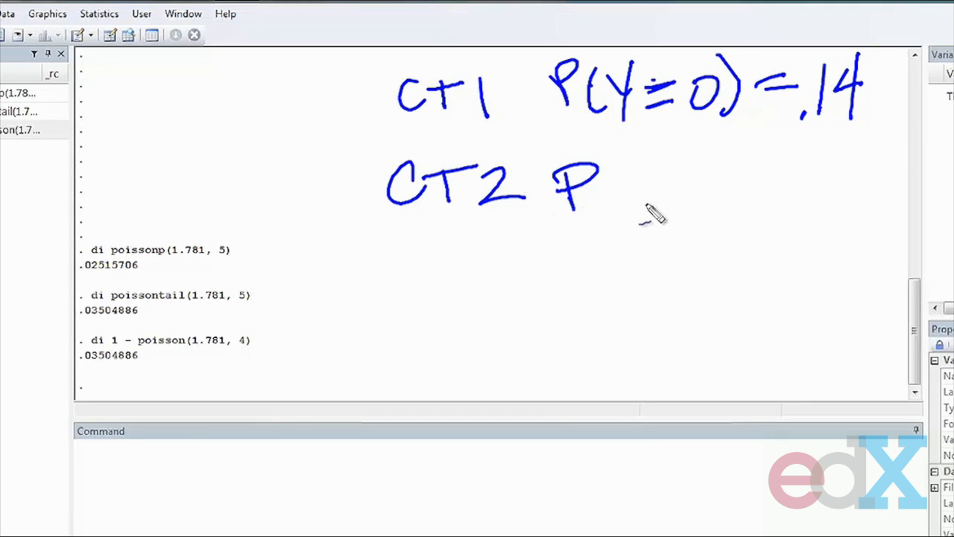
{"action": "left_click_drag", "start_coordinate": [628, 165], "coordinate": [631, 216]}
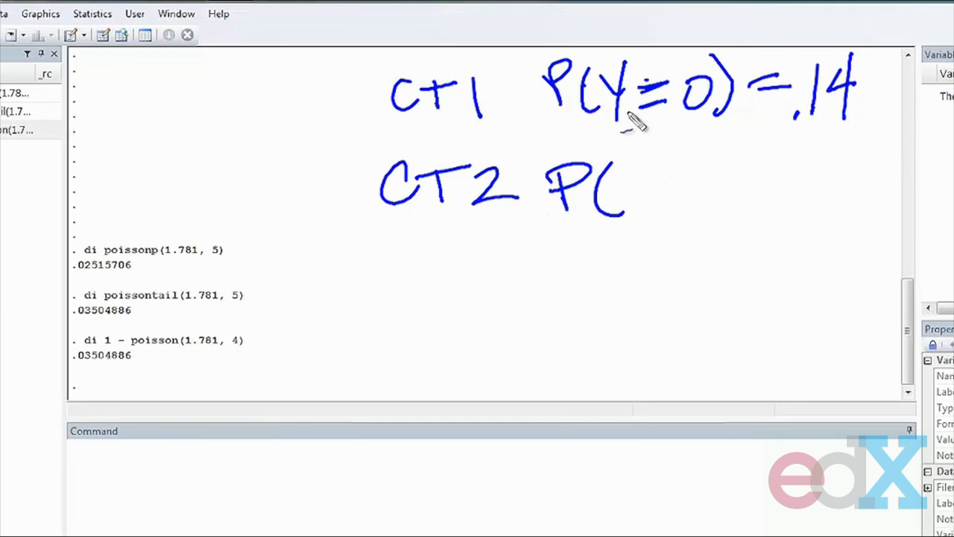
{"action": "mouse_move", "coordinate": [617, 176]}
{"action": "left_mouse_down"}
{"action": "mouse_move", "coordinate": [636, 196]}
{"action": "mouse_move", "coordinate": [640, 223]}
{"action": "mouse_move", "coordinate": [665, 233]}
{"action": "left_mouse_up"}
{"action": "mouse_move", "coordinate": [682, 179]}
{"action": "left_mouse_down"}
{"action": "mouse_move", "coordinate": [713, 189]}
{"action": "mouse_move", "coordinate": [684, 207]}
{"action": "mouse_move", "coordinate": [735, 209]}
{"action": "mouse_move", "coordinate": [718, 216]}
{"action": "left_mouse_up"}
{"action": "mouse_move", "coordinate": [721, 180]}
{"action": "left_mouse_down"}
{"action": "mouse_move", "coordinate": [748, 168]}
{"action": "mouse_move", "coordinate": [743, 232]}
{"action": "left_mouse_up"}
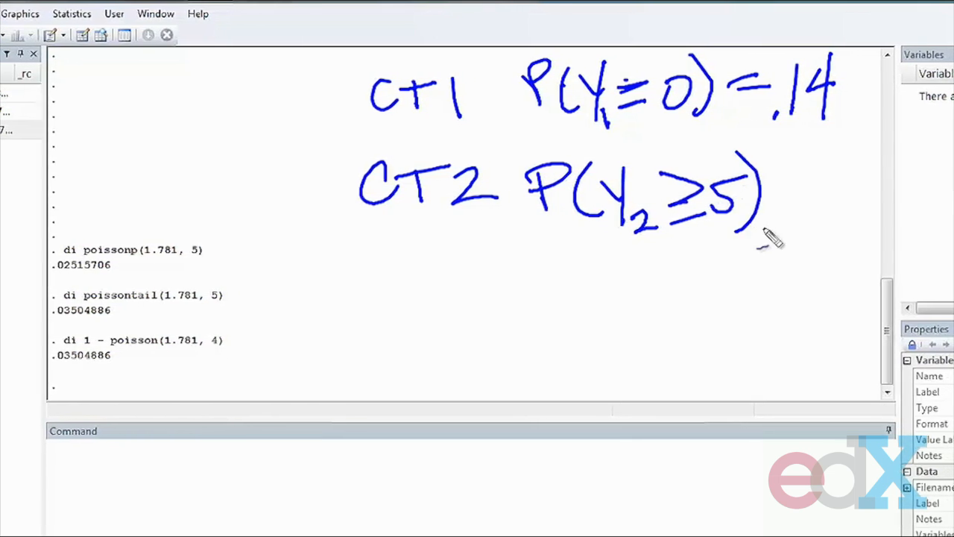
Complete the handwritten CT2 expression with = 0.035.
{"action": "left_click_drag", "start_coordinate": [775, 191], "coordinate": [802, 187]}
{"action": "mouse_move", "coordinate": [777, 205]}
{"action": "left_mouse_down"}
{"action": "mouse_move", "coordinate": [806, 201]}
{"action": "mouse_move", "coordinate": [818, 181]}
{"action": "mouse_move", "coordinate": [826, 197]}
{"action": "mouse_move", "coordinate": [842, 180]}
{"action": "mouse_move", "coordinate": [887, 186]}
{"action": "mouse_move", "coordinate": [874, 202]}
{"action": "left_mouse_up"}
{"action": "mouse_move", "coordinate": [904, 191]}
{"action": "left_mouse_down"}
{"action": "mouse_move", "coordinate": [916, 189]}
{"action": "mouse_move", "coordinate": [897, 193]}
{"action": "left_mouse_up"}
{"action": "mouse_move", "coordinate": [903, 167]}
{"action": "left_mouse_down"}
{"action": "mouse_move", "coordinate": [921, 165]}
{"action": "mouse_move", "coordinate": [949, 190]}
{"action": "left_mouse_up"}
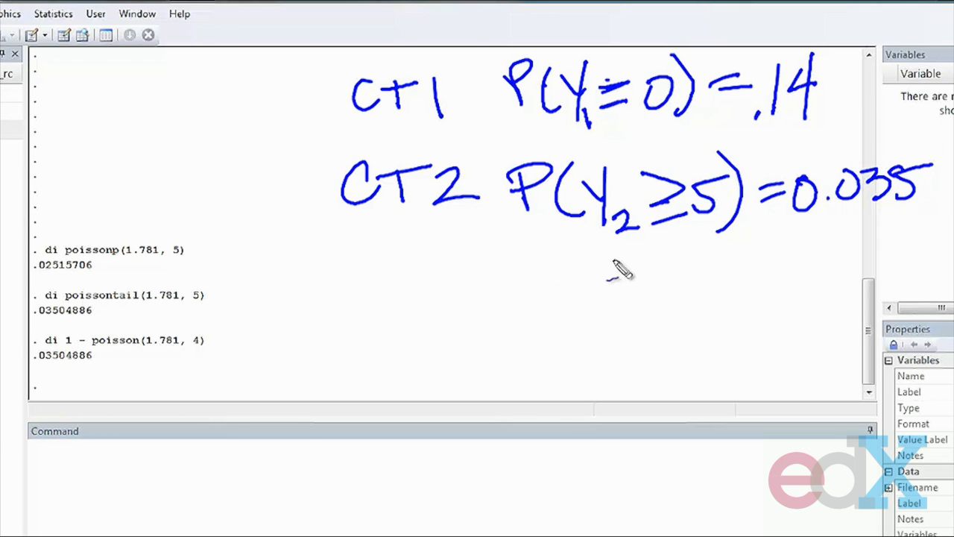
Mark the CT1 and CT2 lines with arrows and circle their probabilities .14 and 0.035 with the pen.
{"action": "mouse_move", "coordinate": [258, 97]}
{"action": "left_mouse_down"}
{"action": "mouse_move", "coordinate": [319, 88]}
{"action": "mouse_move", "coordinate": [321, 109]}
{"action": "left_mouse_up"}
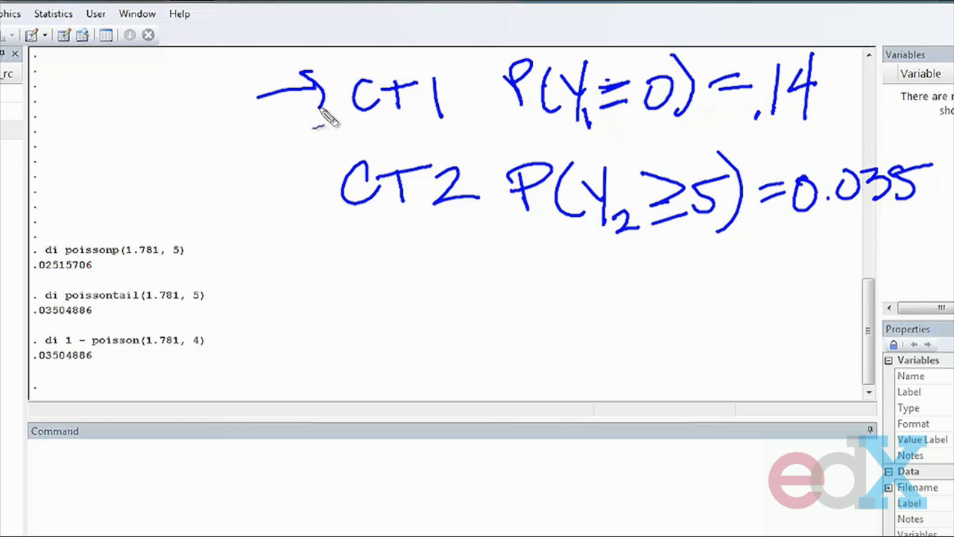
{"action": "mouse_move", "coordinate": [841, 52]}
{"action": "left_mouse_down"}
{"action": "mouse_move", "coordinate": [810, 146]}
{"action": "mouse_move", "coordinate": [790, 51]}
{"action": "left_mouse_up"}
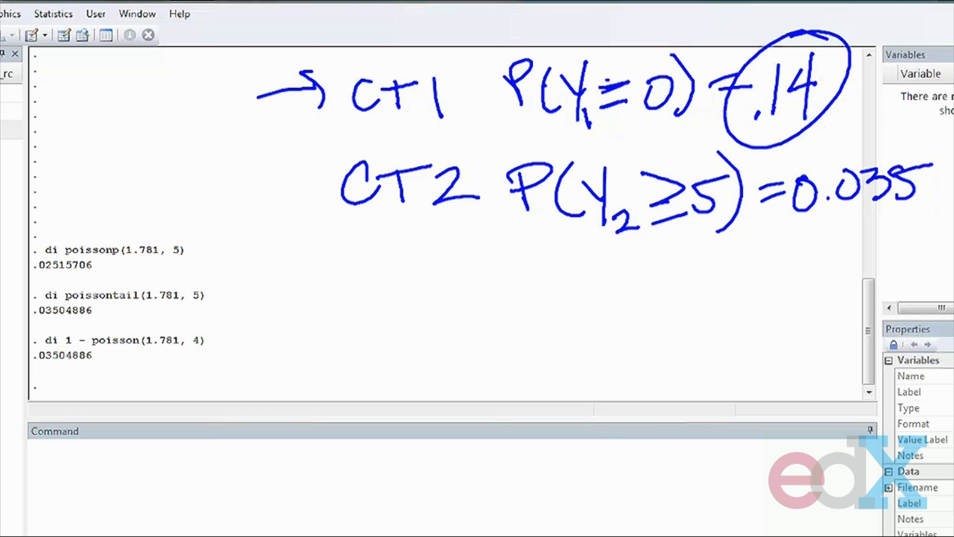
{"action": "mouse_move", "coordinate": [245, 203]}
{"action": "left_mouse_down"}
{"action": "mouse_move", "coordinate": [334, 187]}
{"action": "mouse_move", "coordinate": [300, 220]}
{"action": "left_mouse_up"}
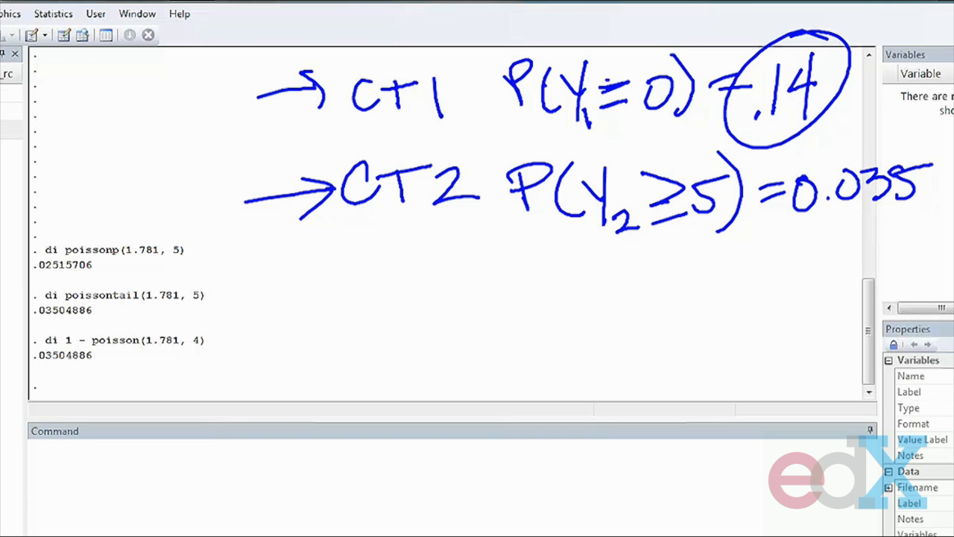
{"action": "mouse_move", "coordinate": [935, 146]}
{"action": "left_mouse_down"}
{"action": "mouse_move", "coordinate": [768, 190]}
{"action": "mouse_move", "coordinate": [857, 142]}
{"action": "left_mouse_up"}
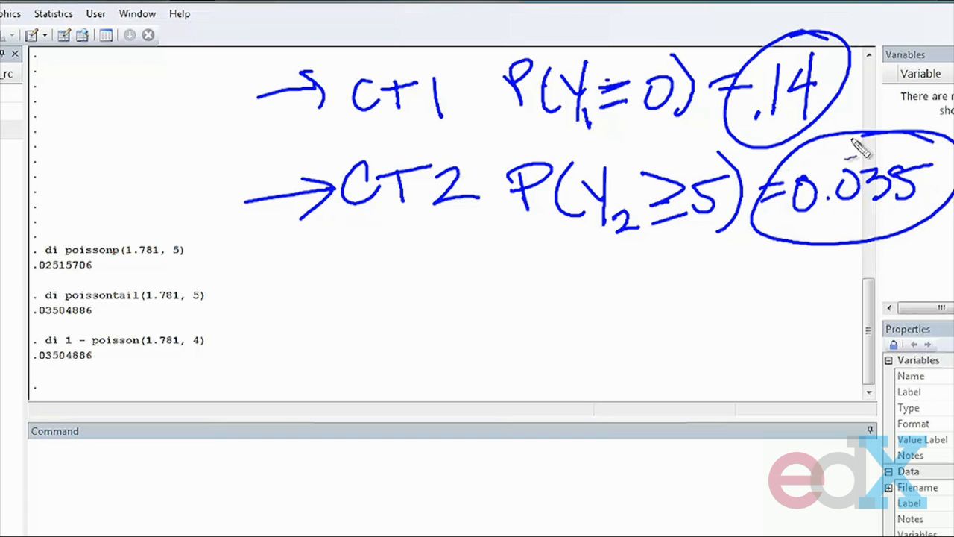